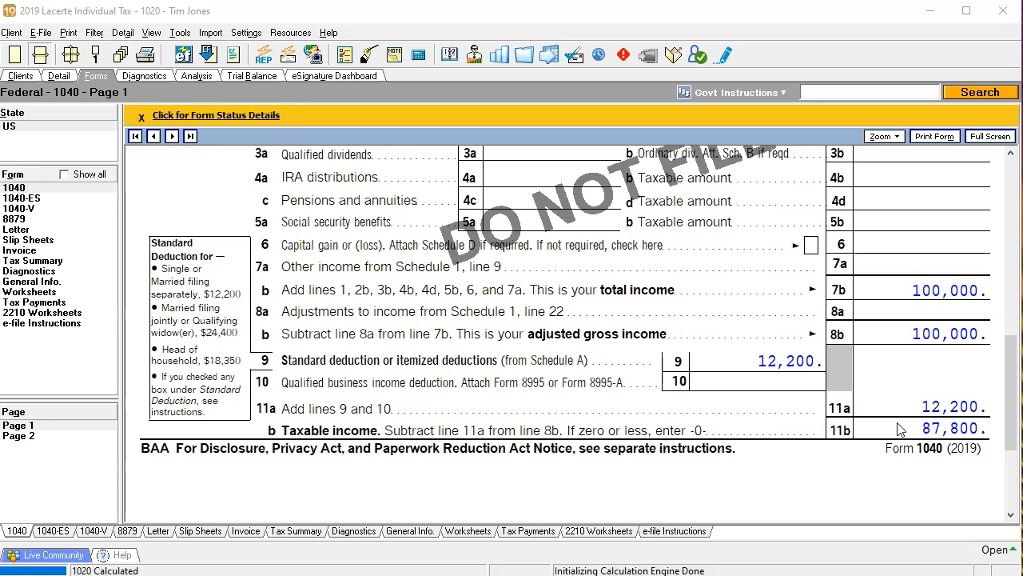
# Show all available federal forms and open Schedule 1.
pyautogui.click(749, 360)
pyautogui.click(557, 463)
pyautogui.click(64, 174)
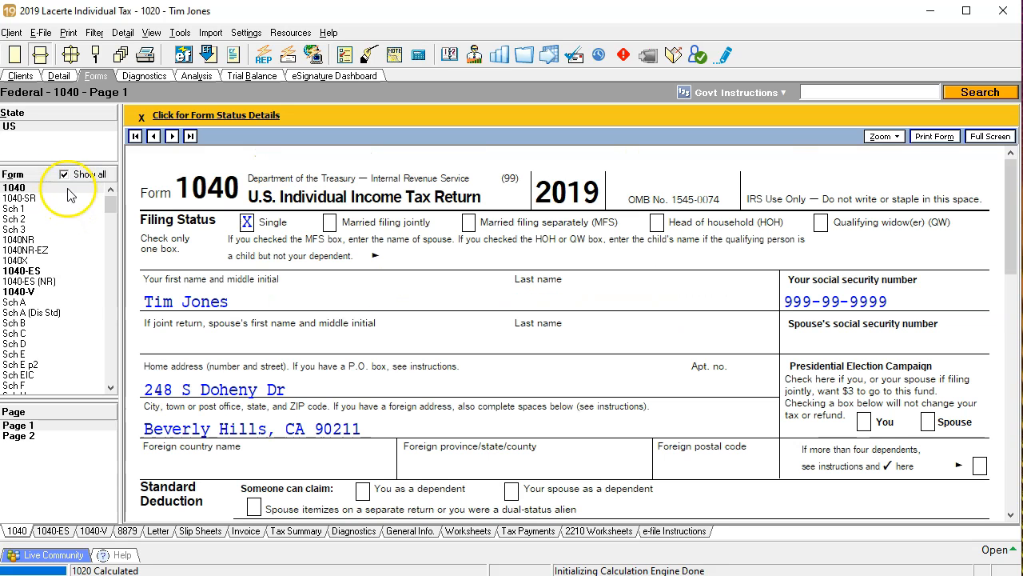
pyautogui.click(34, 208)
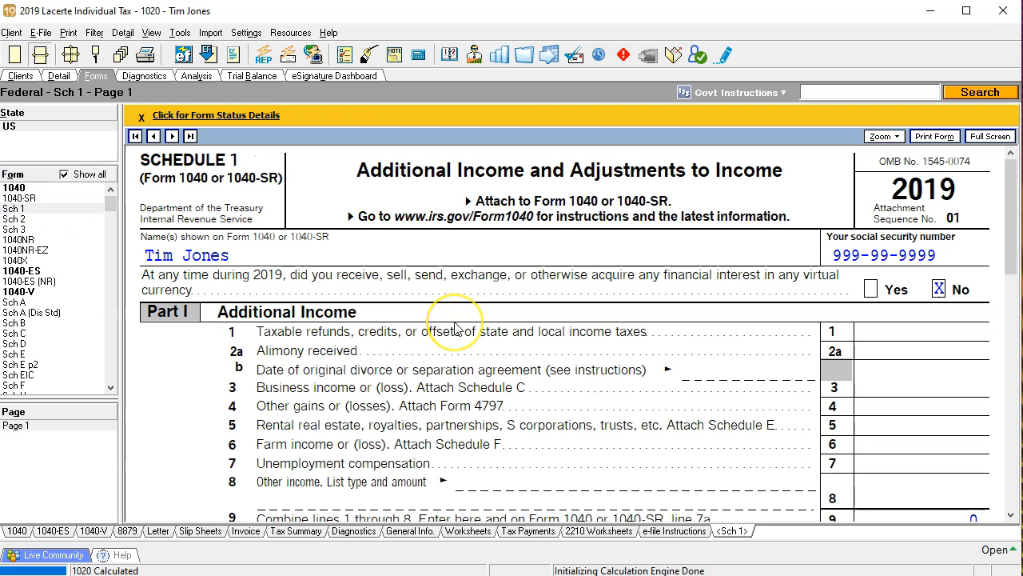
# From the other income amount on Schedule 1 line 8, jump to the W-2G Gambling Winnings input.
pyautogui.scroll(-3, 454, 326)
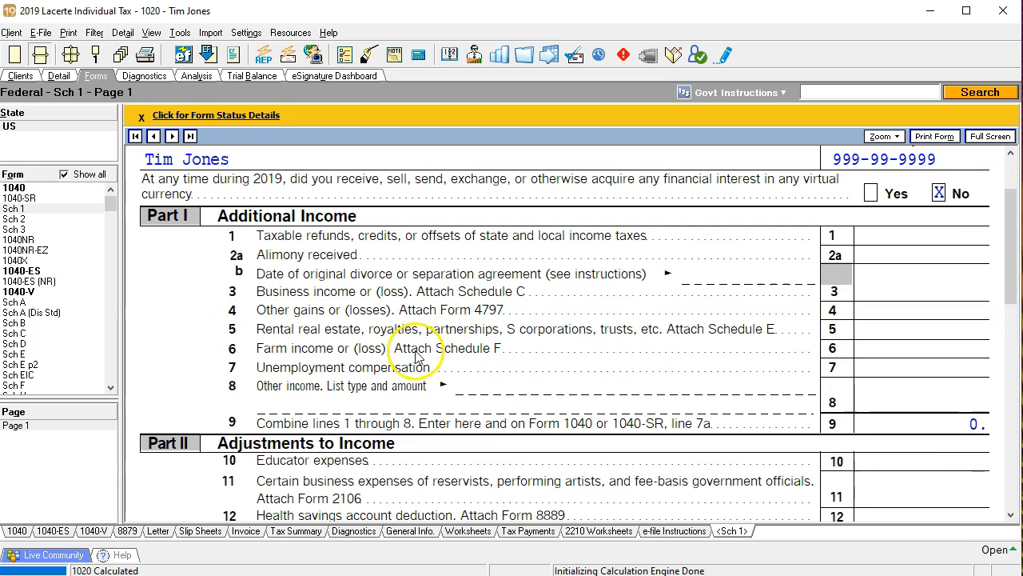
pyautogui.rightClick(911, 401)
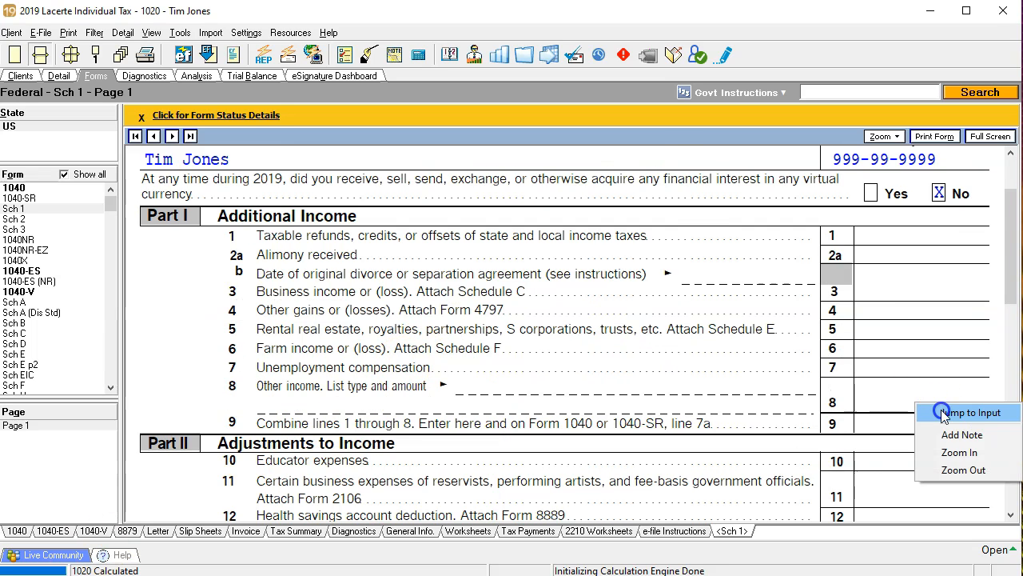
pyautogui.click(932, 412)
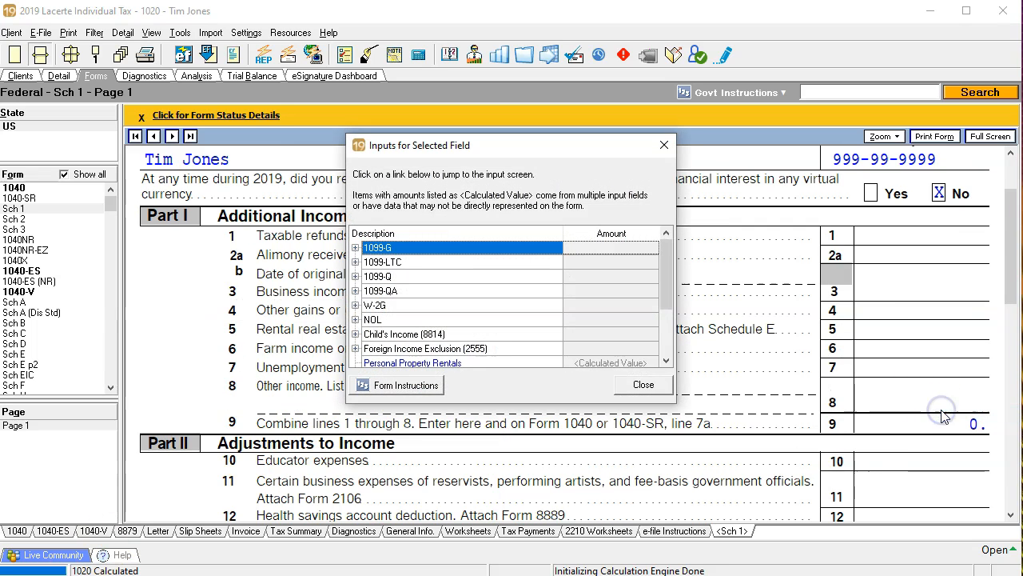
pyautogui.click(355, 305)
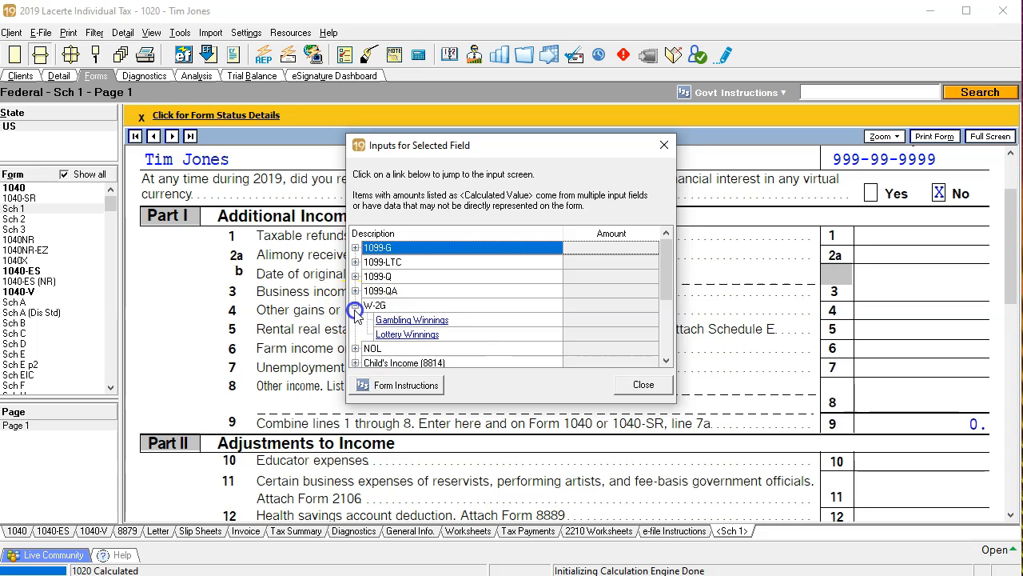
pyautogui.click(436, 323)
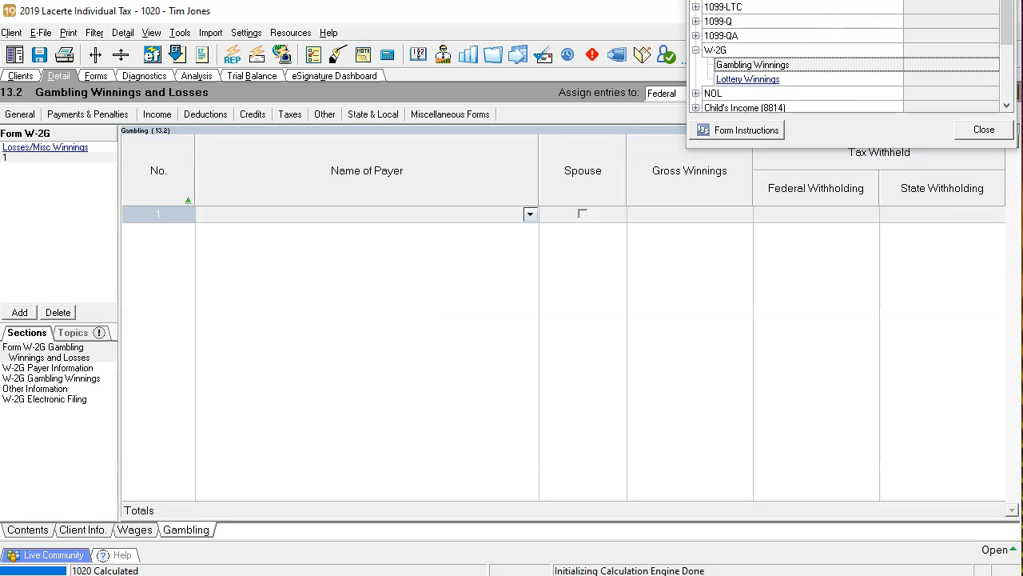
# Enter a W-2G record with State Lottery as the payer and gross winnings of 10,000.
pyautogui.click(324, 216)
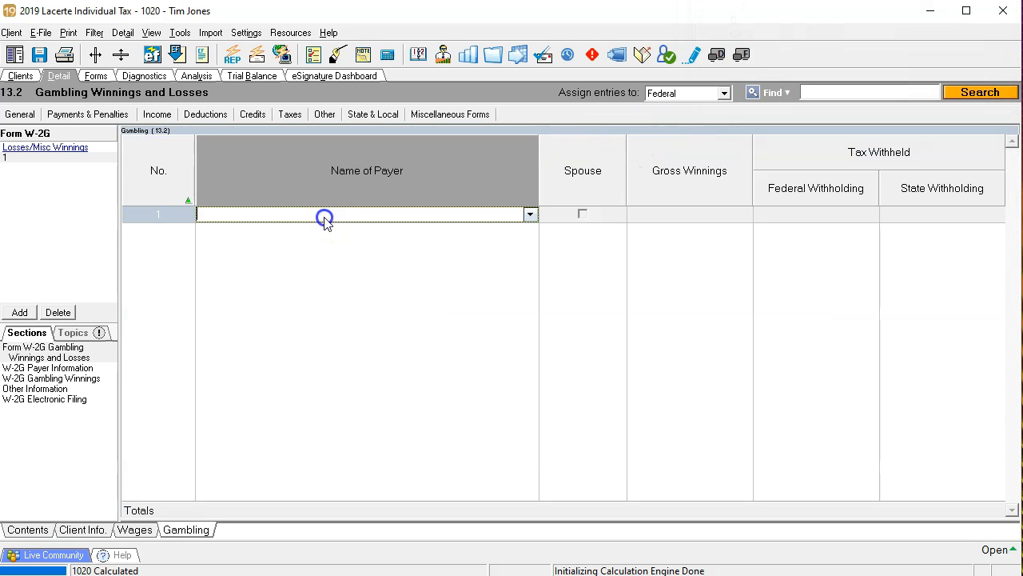
pyautogui.write('State Lottery')
pyautogui.press('Tab')
pyautogui.click(679, 217)
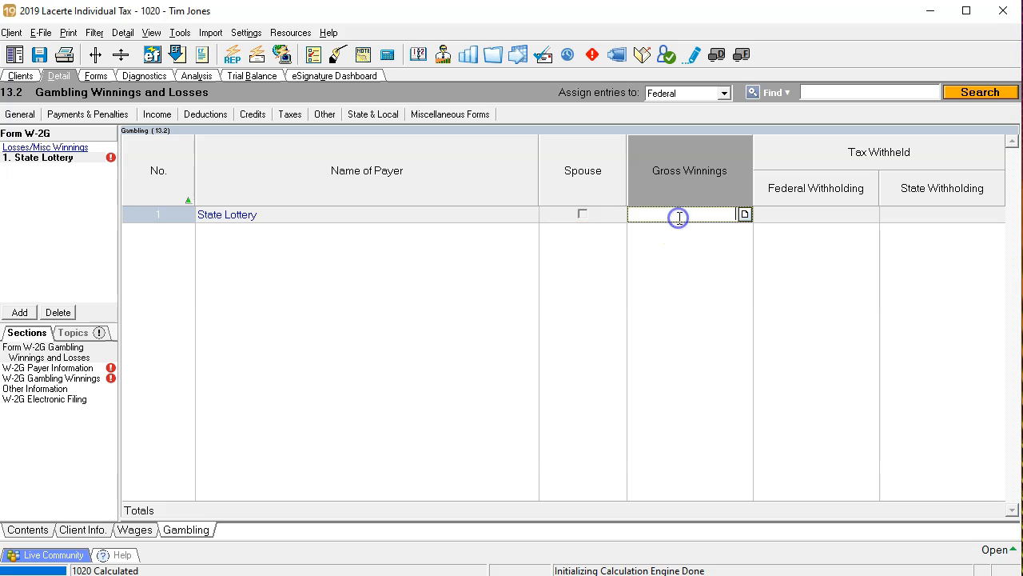
pyautogui.write('10,000')
pyautogui.press('Tab')
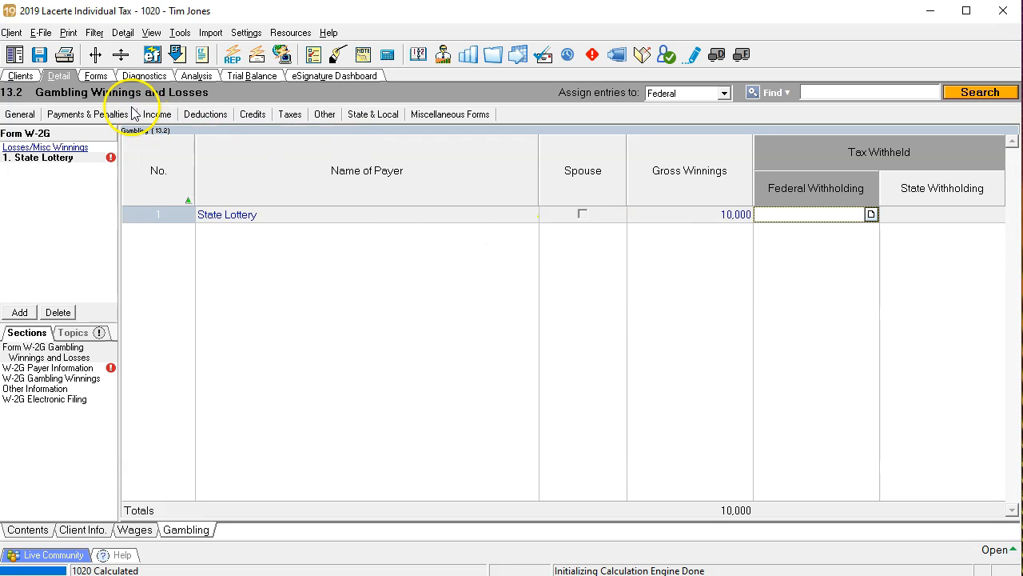
# Check how the gambling winnings flow to Schedule 1 line 8 and the income lines on Form 1040 page 1.
pyautogui.click(95, 75)
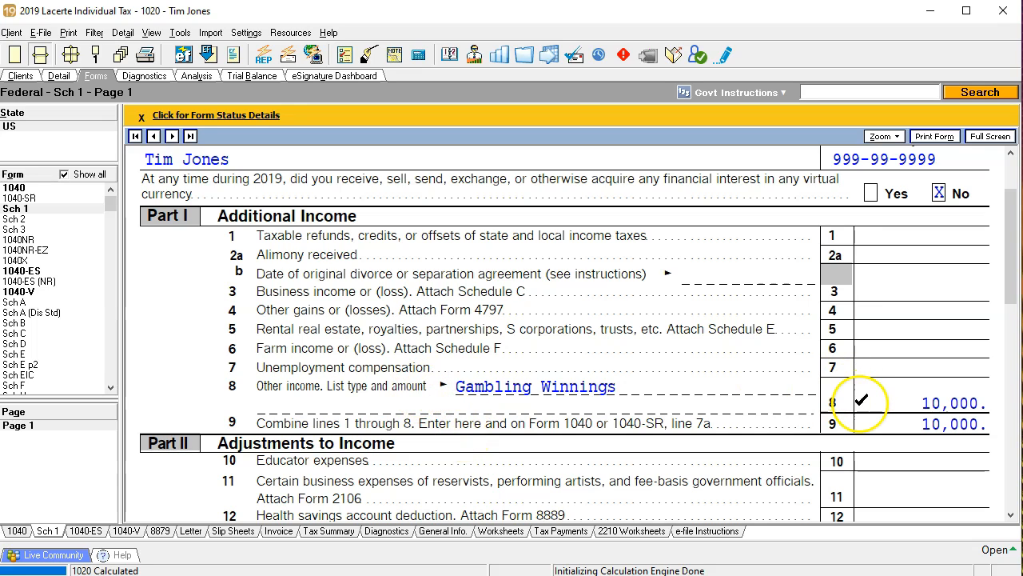
pyautogui.click(31, 189)
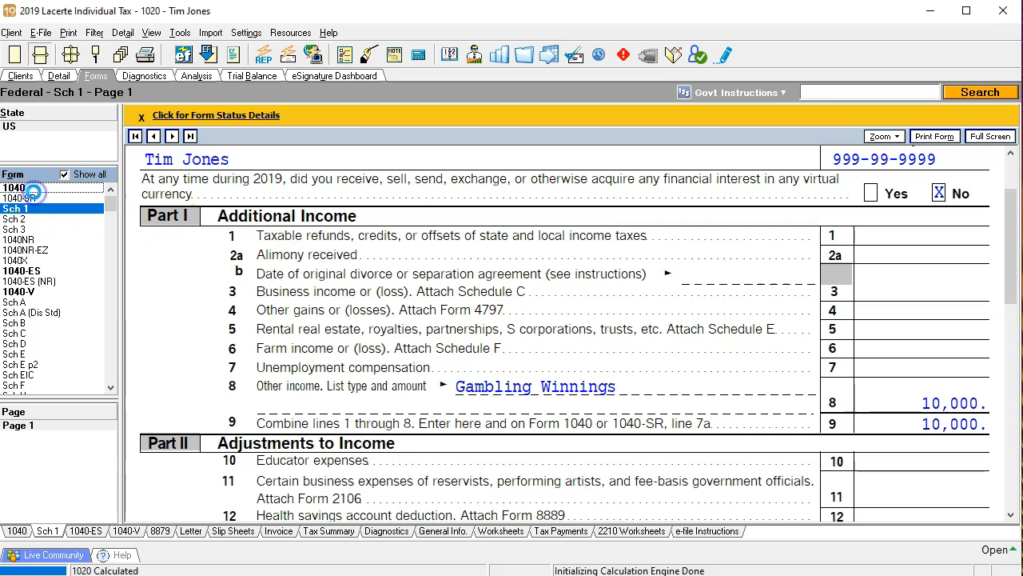
pyautogui.scroll(-5, 440, 367)
pyautogui.scroll(-3, 445, 373)
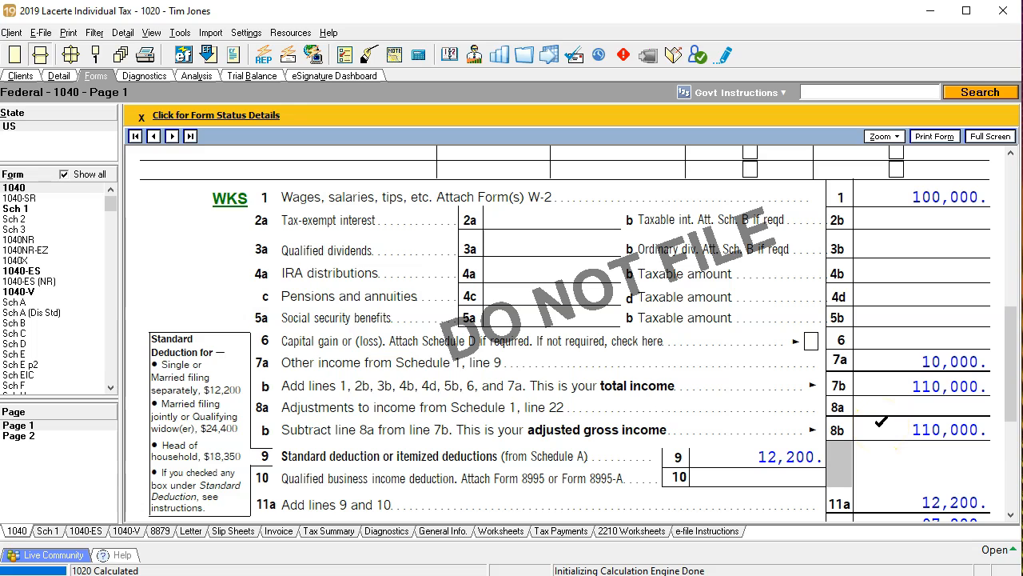
pyautogui.scroll(-3, 880, 421)
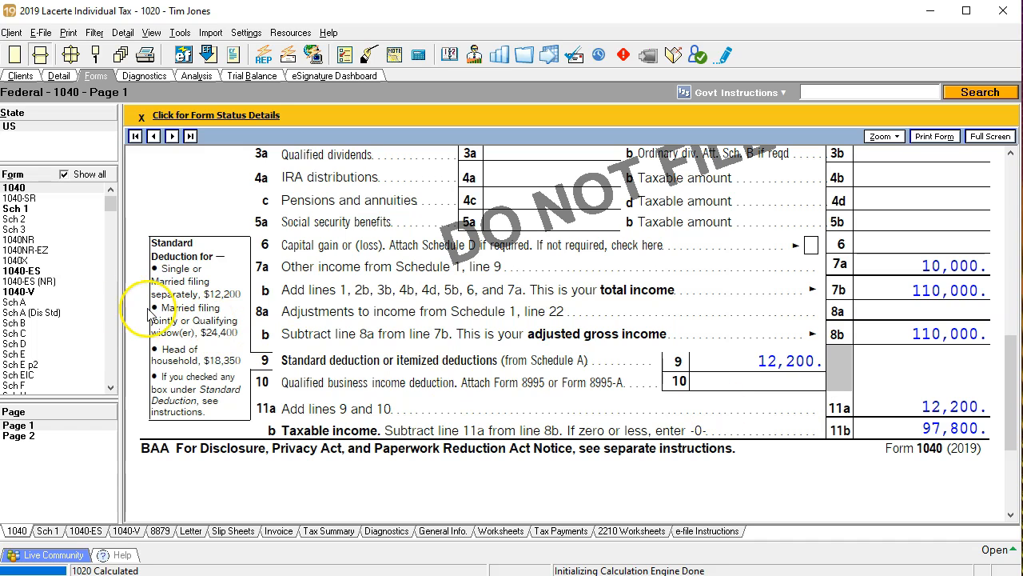
# From Schedule A line 16, go to the other itemized deductions input and enter 5,000 for gambling losses to extent of winnings.
pyautogui.click(33, 302)
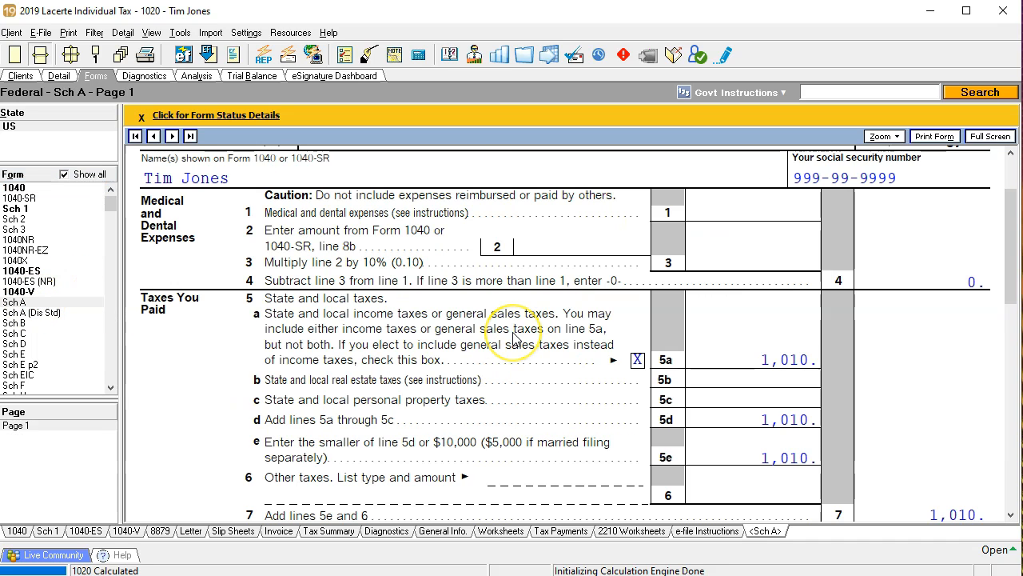
pyautogui.scroll(-12, 512, 336)
pyautogui.scroll(-3, 513, 339)
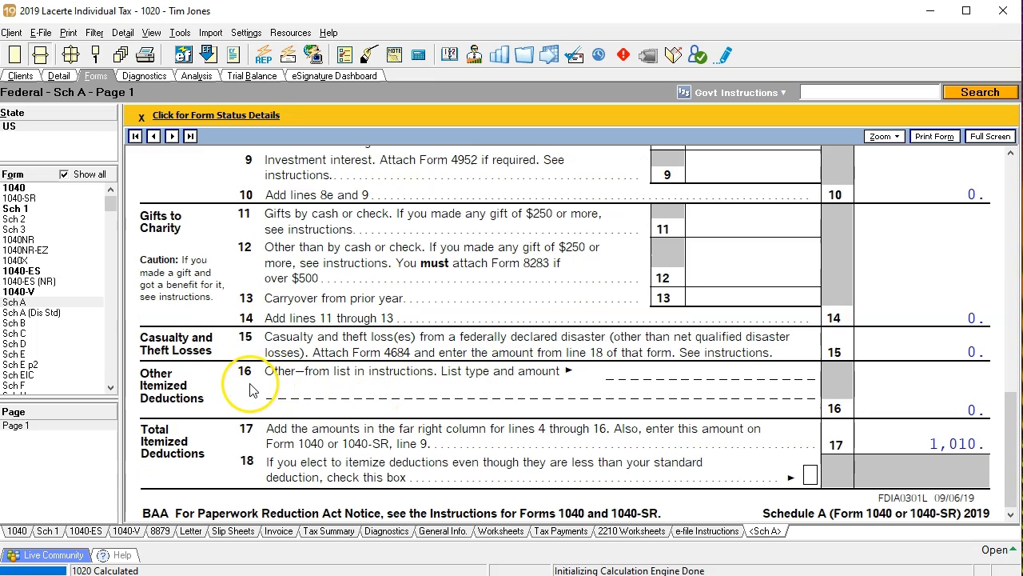
pyautogui.rightClick(882, 394)
pyautogui.click(911, 409)
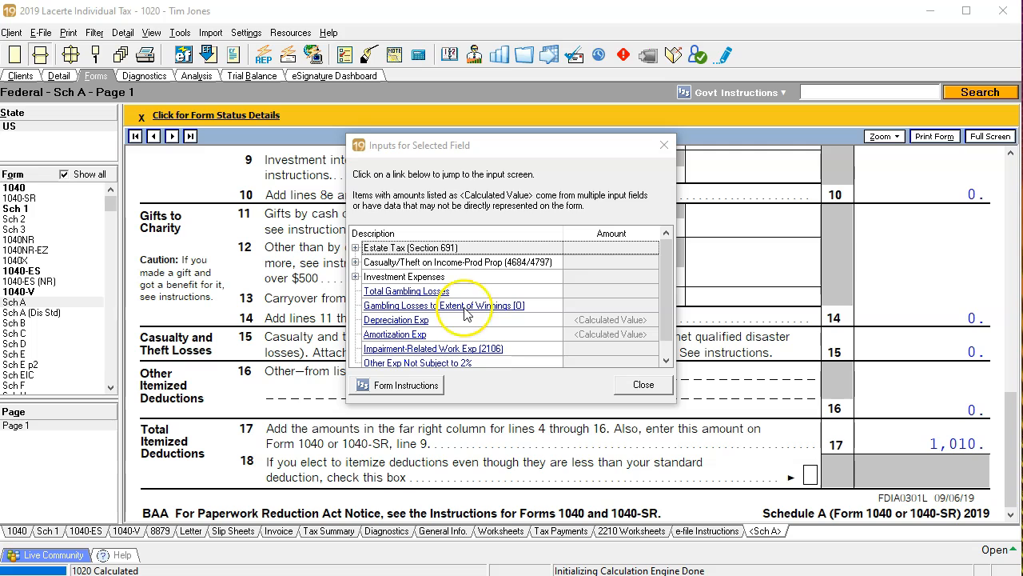
pyautogui.click(406, 291)
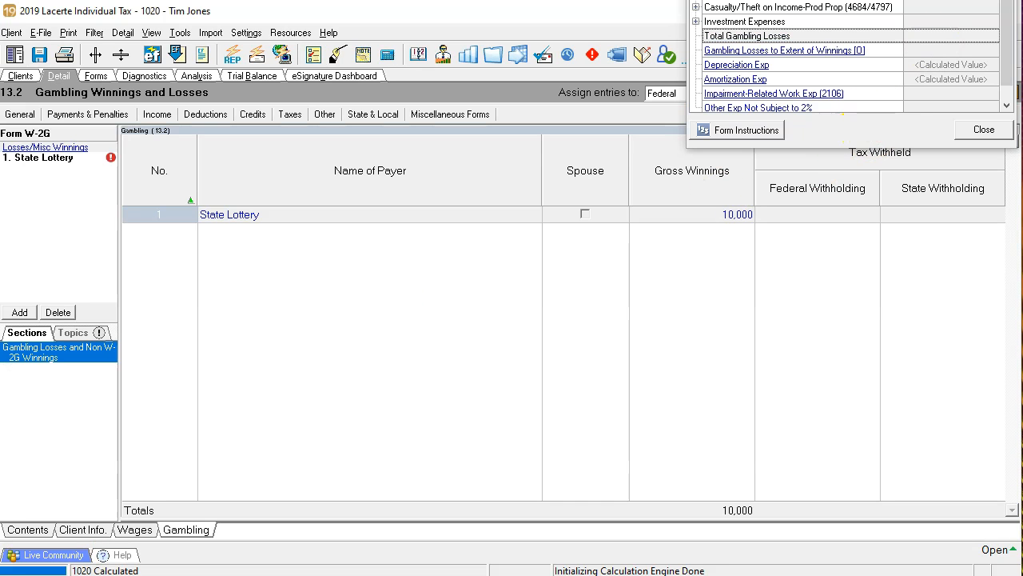
pyautogui.click(984, 130)
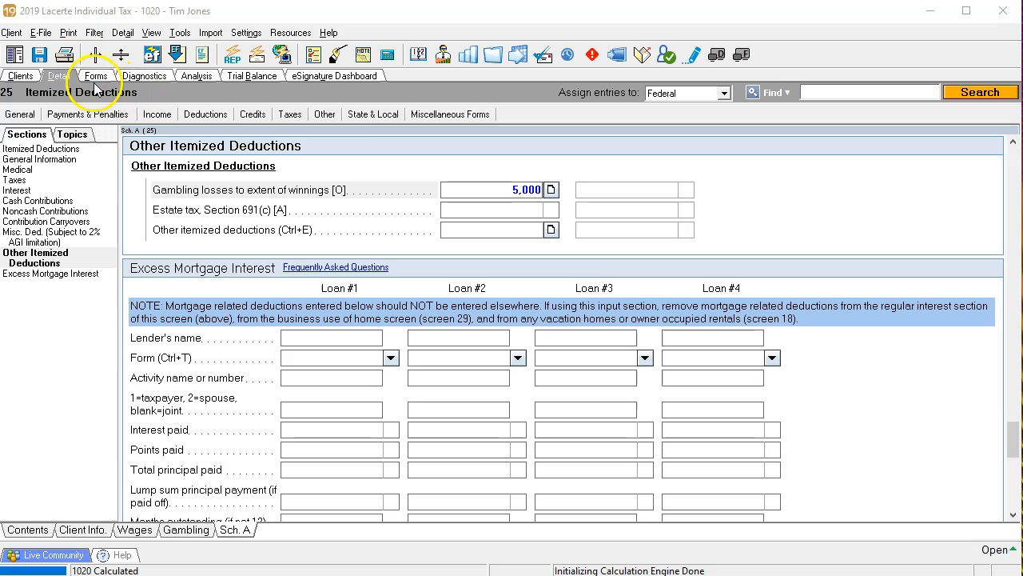
# Review the gambling losses, taxes paid and total itemized deductions on Schedule A.
pyautogui.click(95, 78)
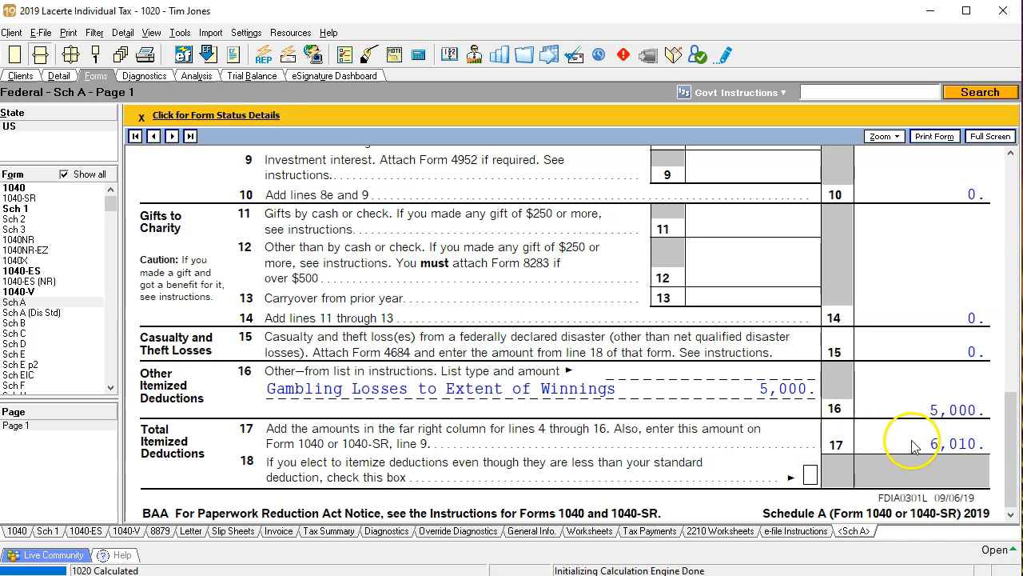
pyautogui.scroll(2, 912, 434)
pyautogui.scroll(4, 912, 434)
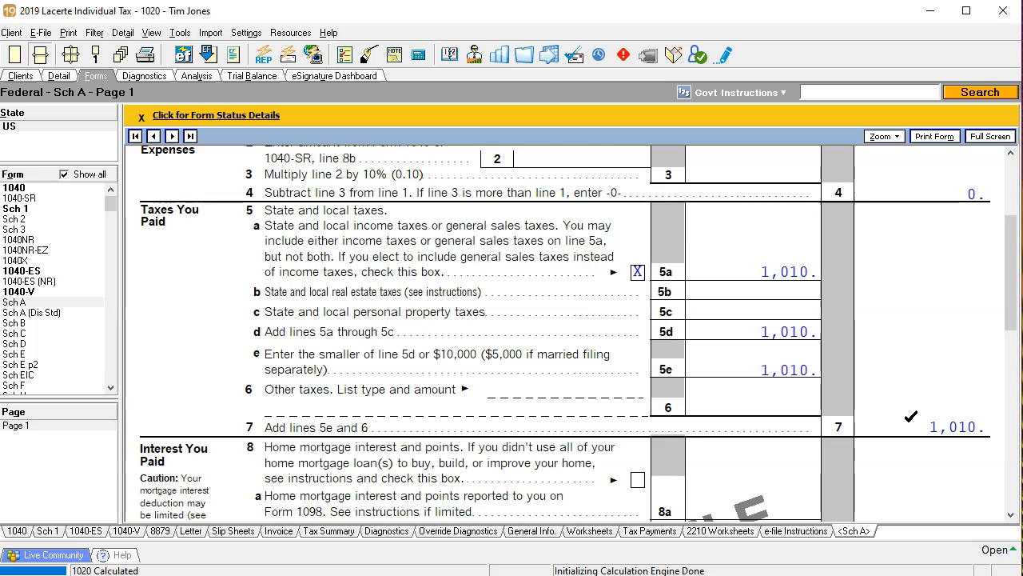
pyautogui.scroll(-4, 912, 422)
pyautogui.scroll(-2, 912, 428)
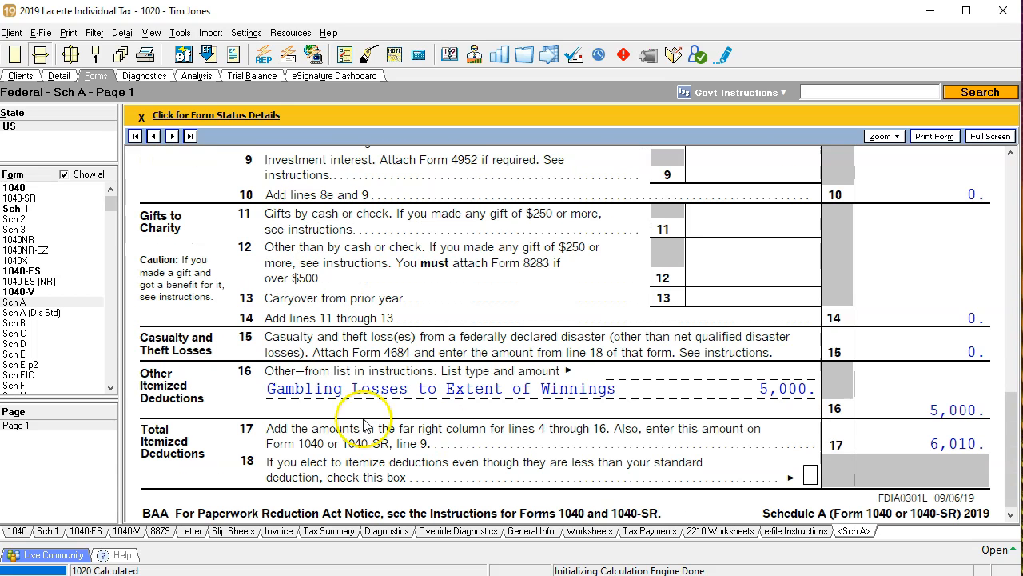
# Check the deduction claimed on line 9 and the income lines of Form 1040.
pyautogui.click(18, 187)
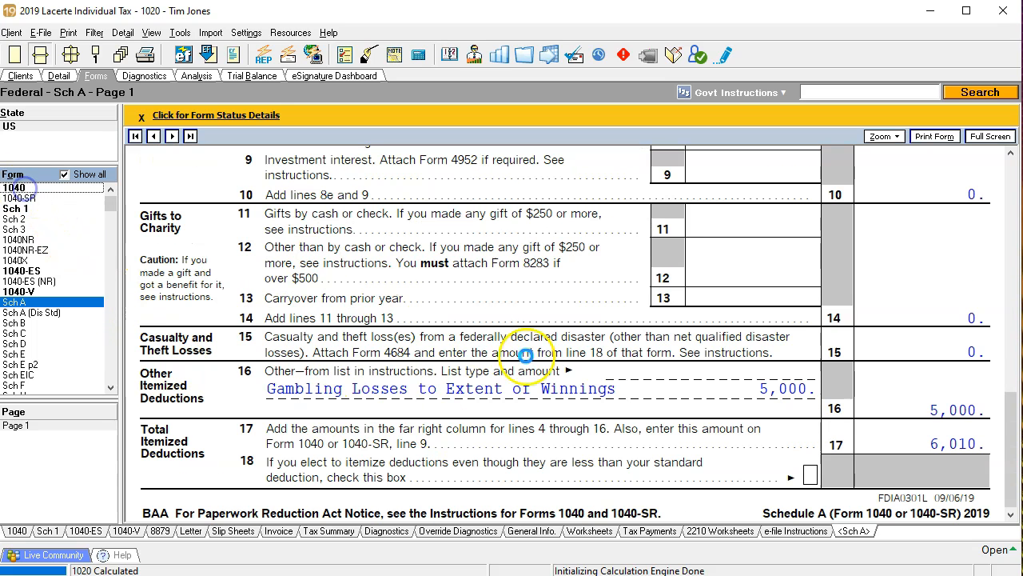
pyautogui.scroll(2, 701, 397)
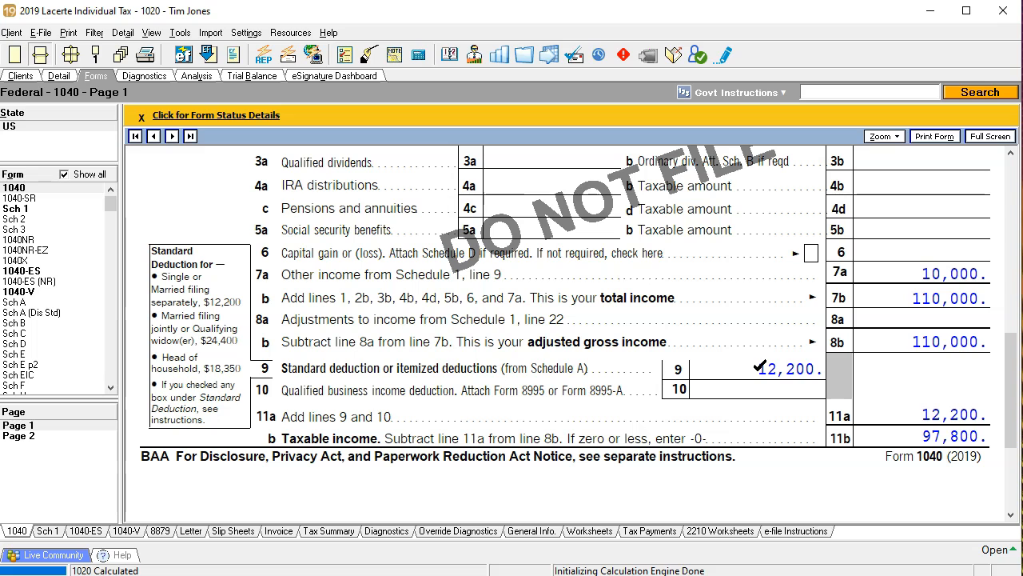
pyautogui.scroll(1, 760, 372)
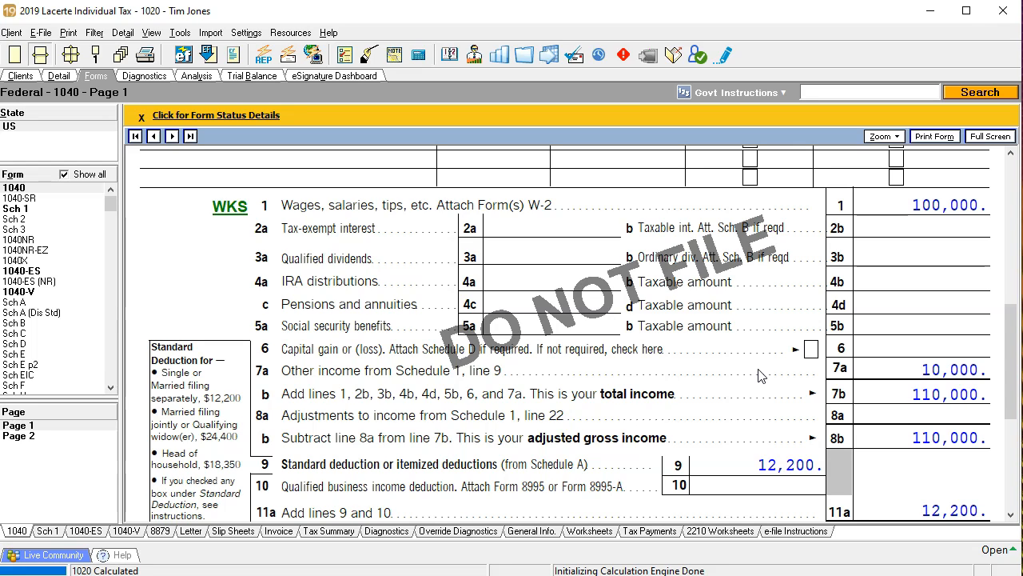
# Return to Schedule 1 and jump from the line 8 amount to the W-2G Gambling Winnings input.
pyautogui.click(31, 208)
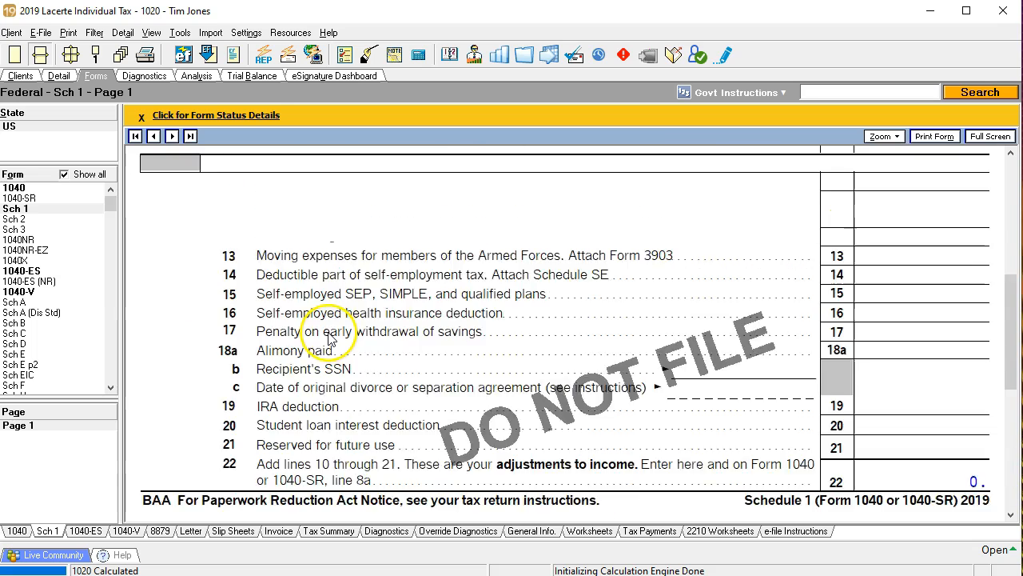
pyautogui.rightClick(913, 409)
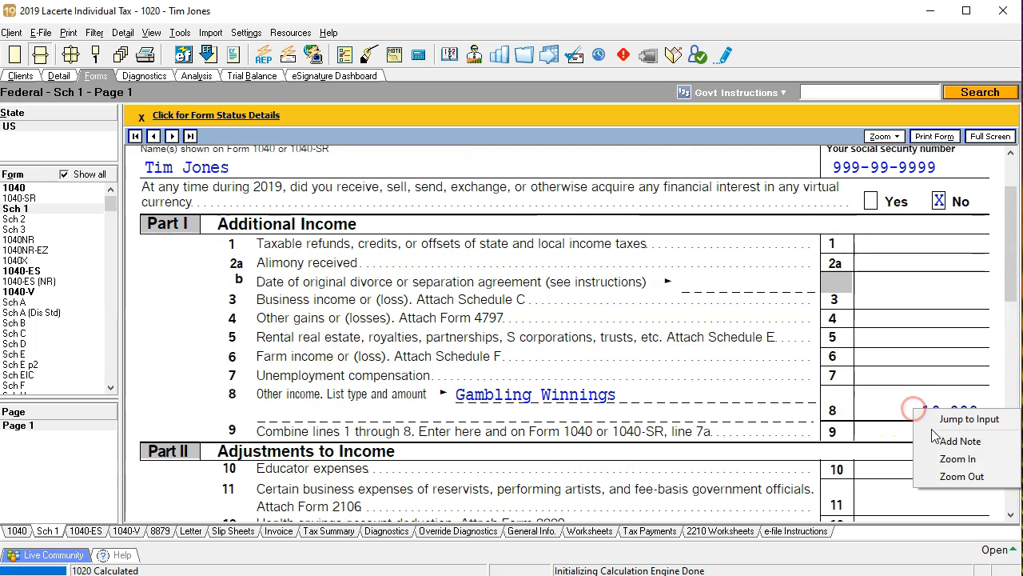
pyautogui.click(959, 419)
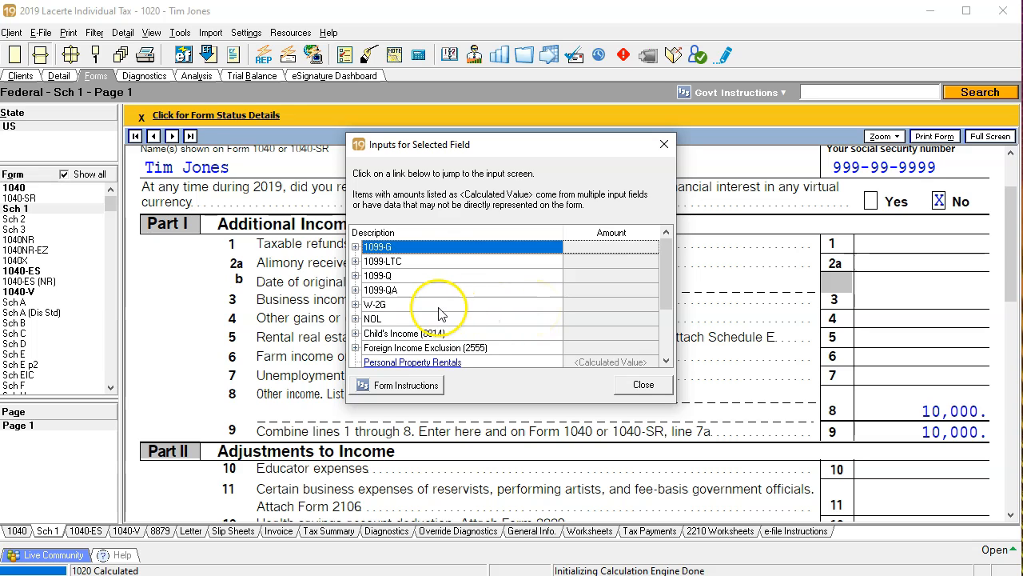
pyautogui.click(375, 305)
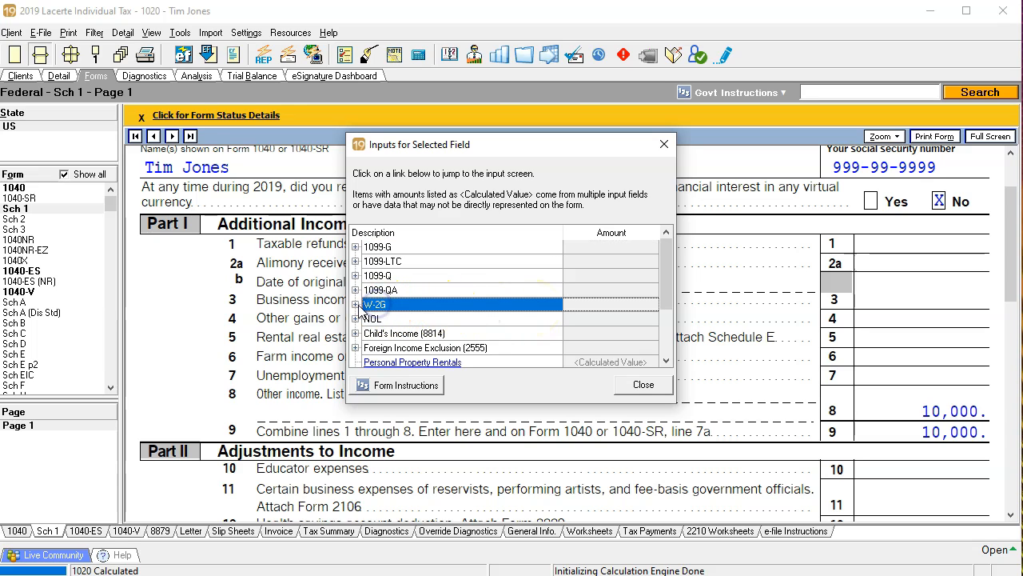
pyautogui.click(355, 304)
pyautogui.click(383, 319)
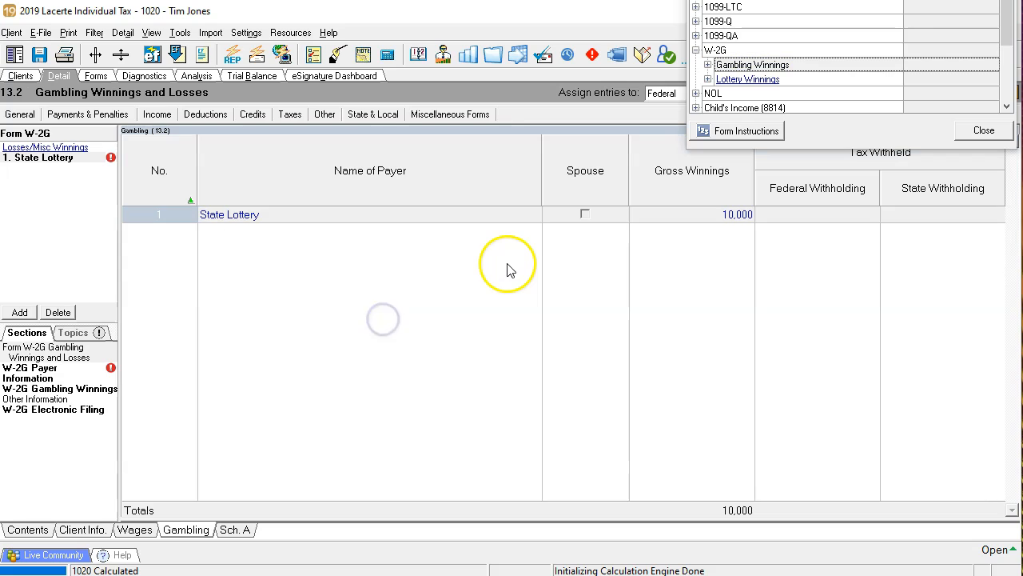
# Set the State Lottery gross winnings to 15,000 and dismiss the list of linked inputs.
pyautogui.click(715, 222)
pyautogui.write('15000')
pyautogui.press('Tab')
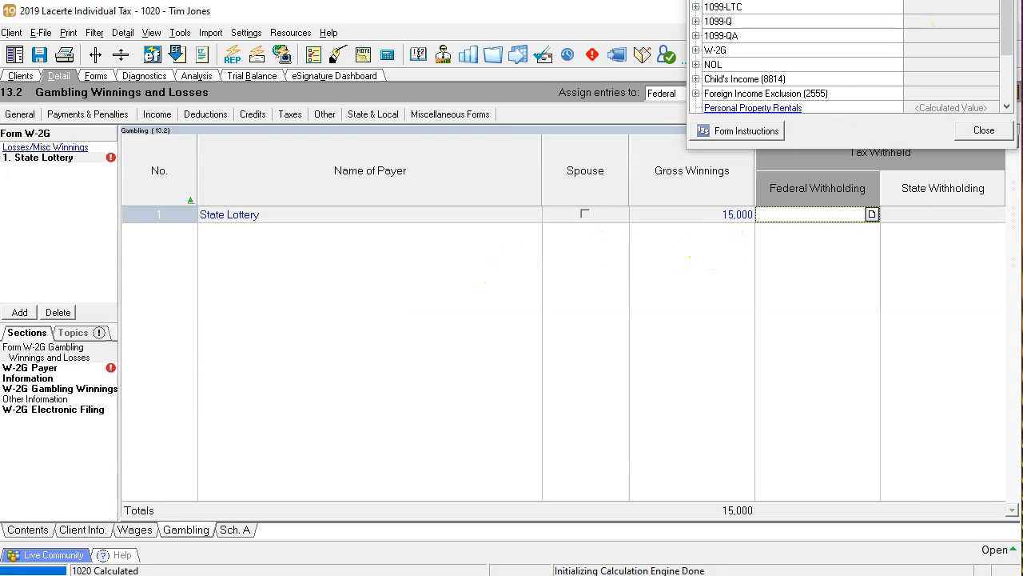
pyautogui.click(984, 130)
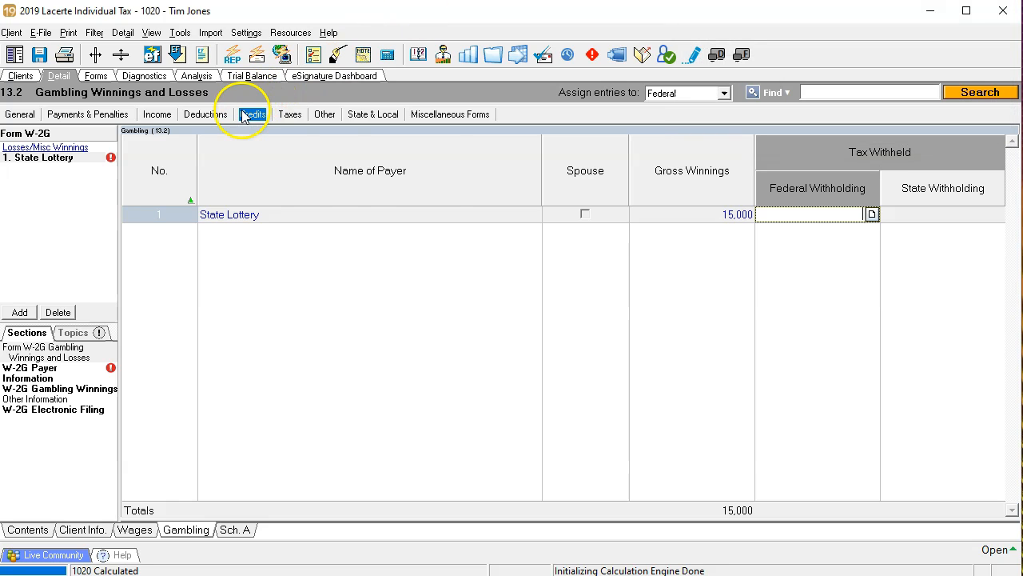
# Check the other income on Schedule 1 and open page 1 of Form 1040.
pyautogui.click(97, 76)
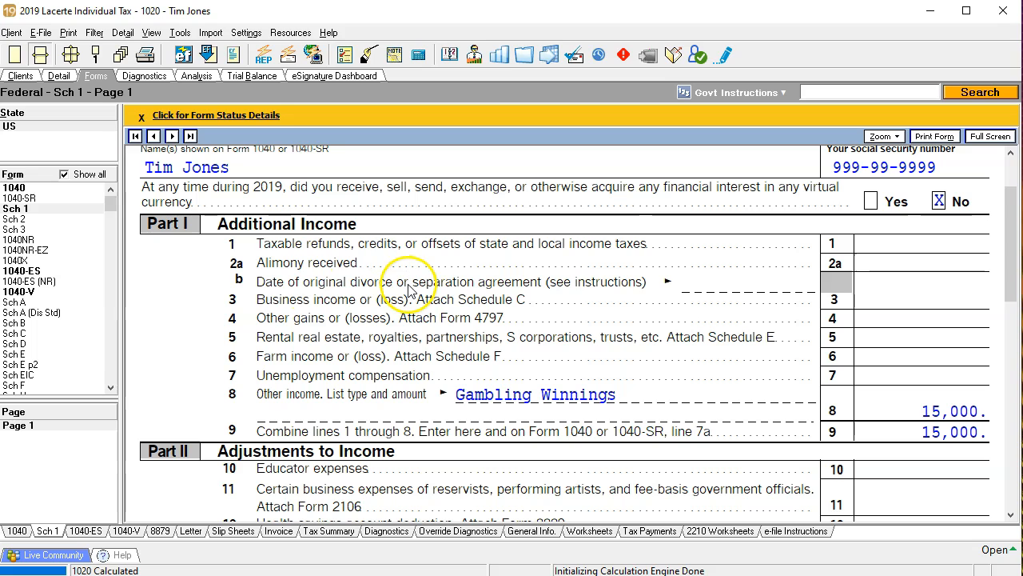
pyautogui.click(36, 189)
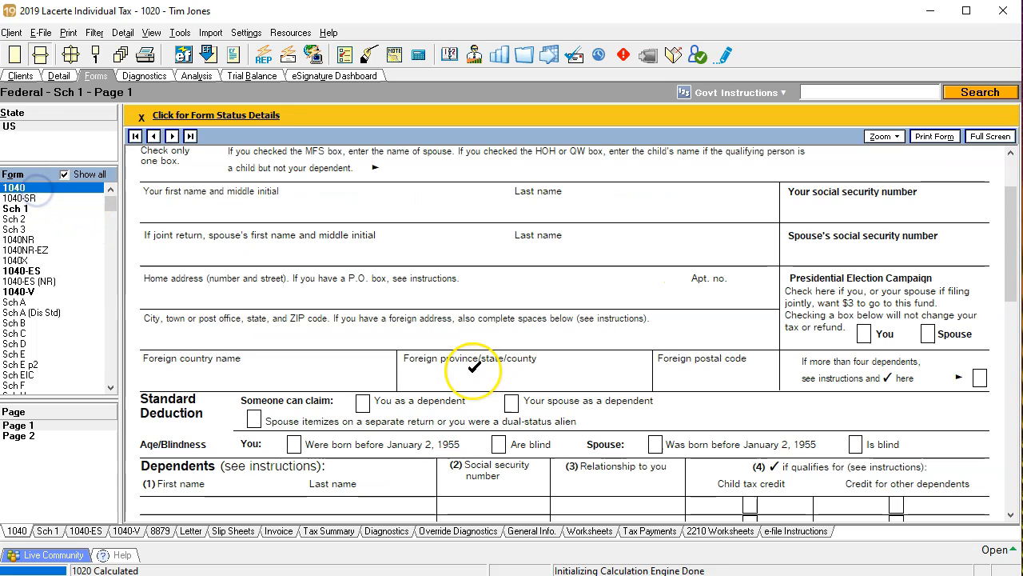
pyautogui.scroll(-1, 464, 375)
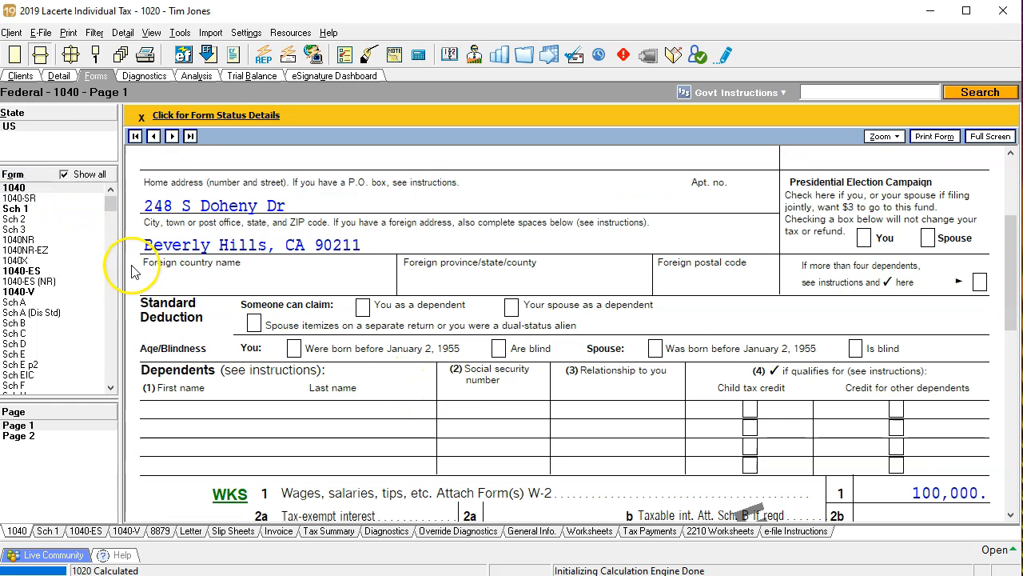
# Jump from the Schedule A gambling losses amount to its input and set gambling losses to extent of winnings to 14,000.
pyautogui.click(40, 302)
pyautogui.scroll(-10, 463, 400)
pyautogui.scroll(-10, 516, 360)
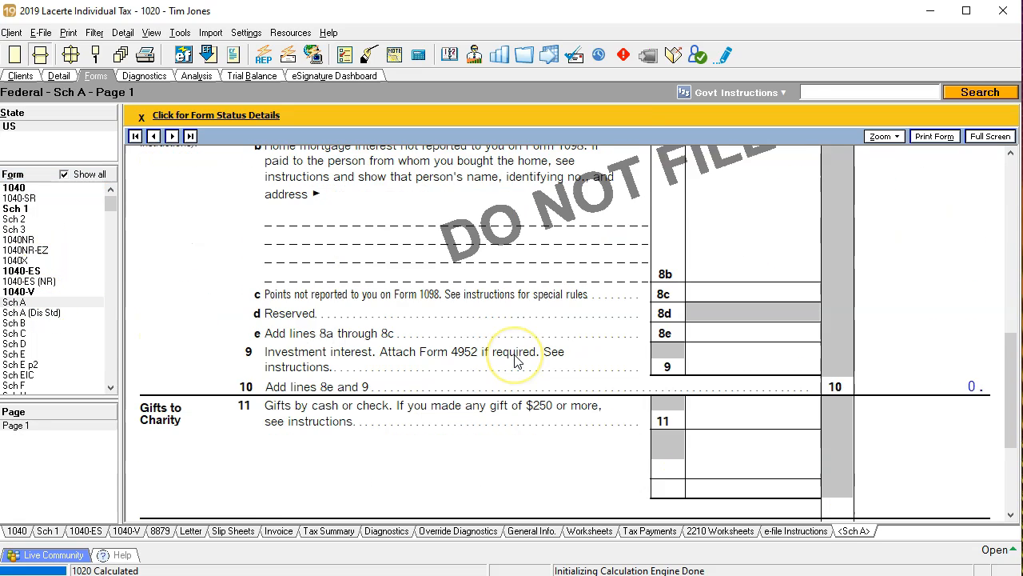
pyautogui.rightClick(788, 387)
pyautogui.click(799, 400)
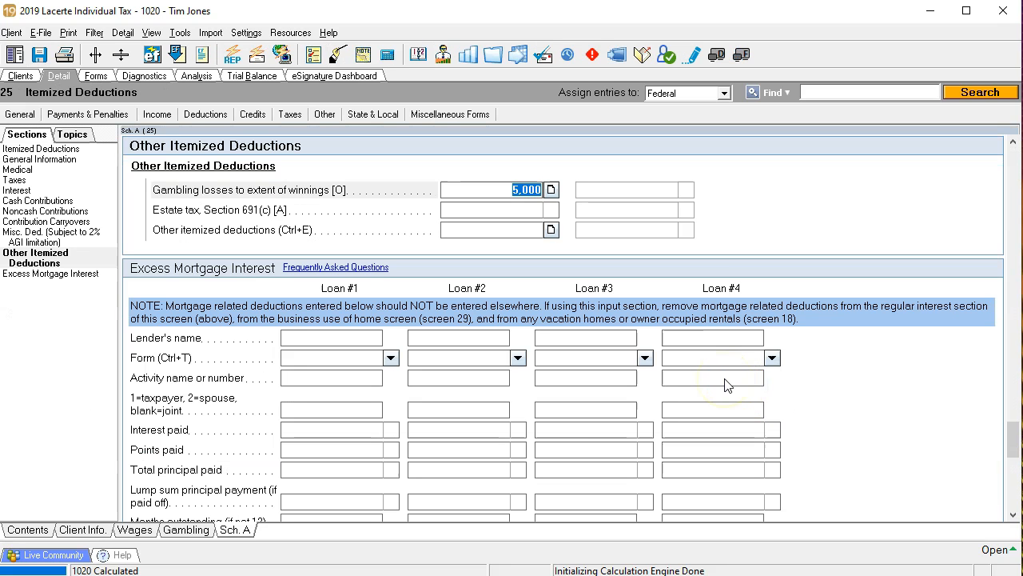
pyautogui.write('14,000')
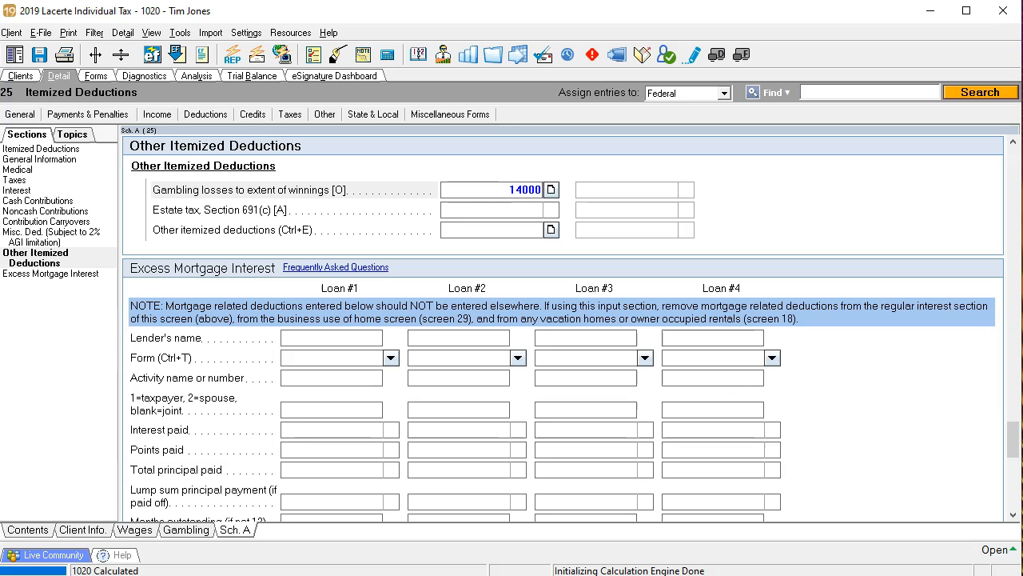
pyautogui.press('Return')
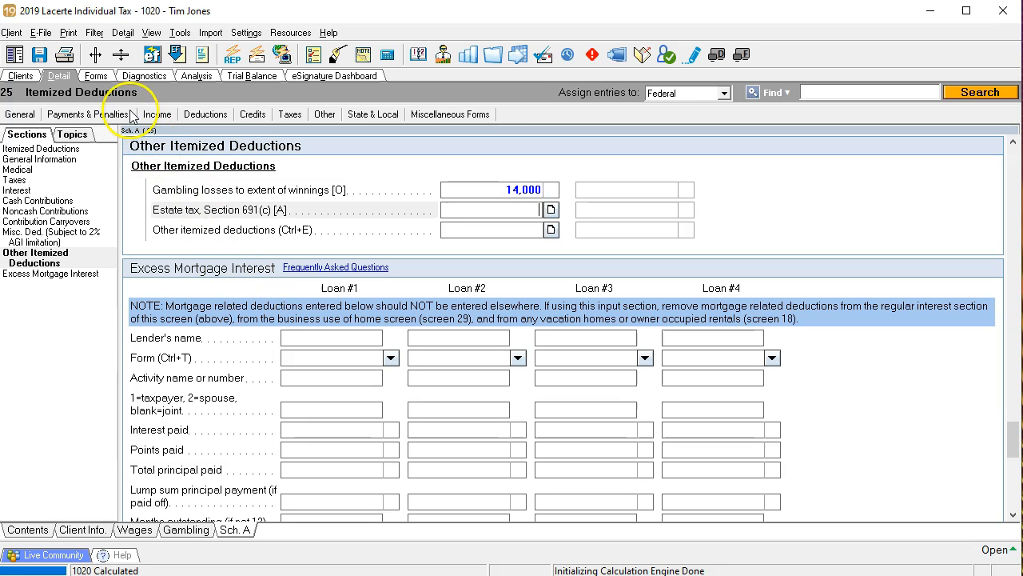
# Review the recalculated Schedule A: other itemized deductions on line 16, taxes paid and the line 17 total.
pyautogui.click(96, 76)
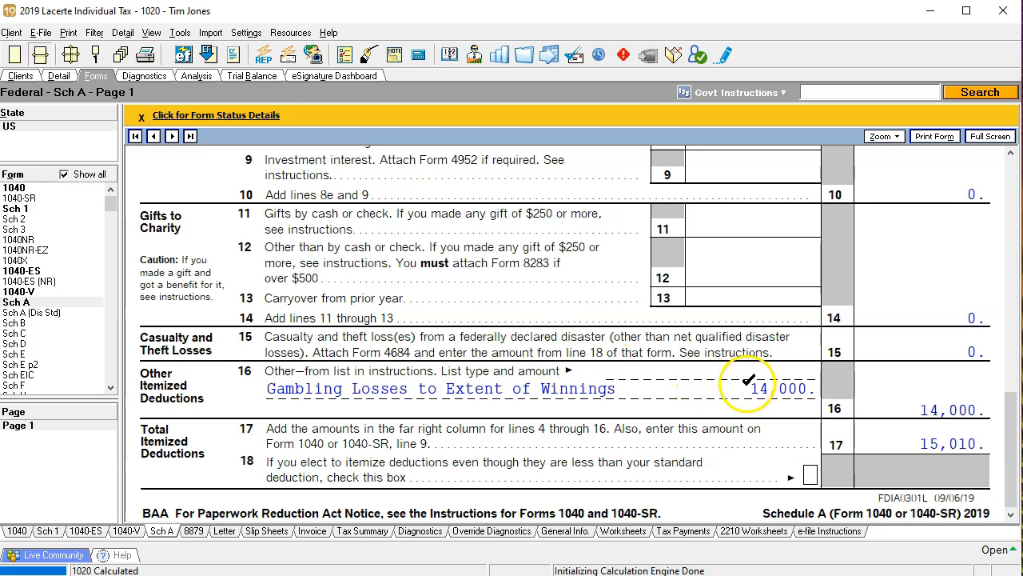
pyautogui.scroll(6, 751, 384)
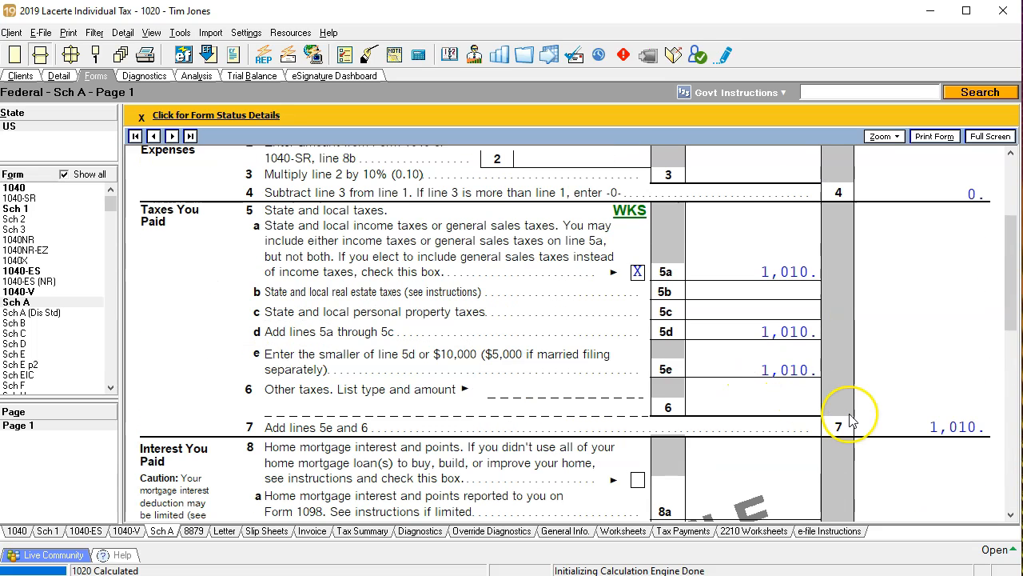
pyautogui.scroll(-7, 850, 417)
pyautogui.scroll(-2, 849, 417)
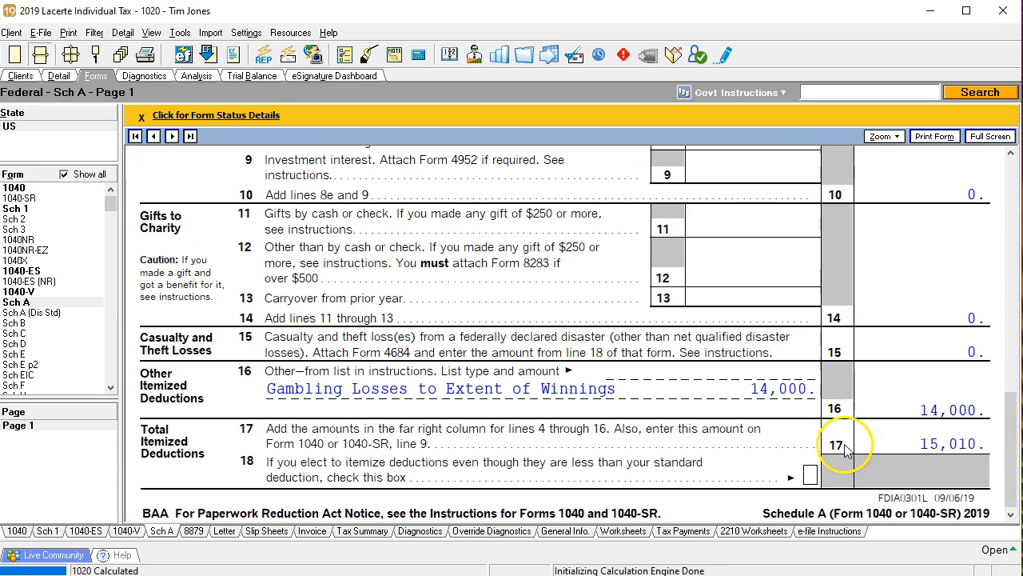
# Examine the income, line 9 deduction and taxable income on Form 1040 with the higher gambling losses.
pyautogui.click(19, 188)
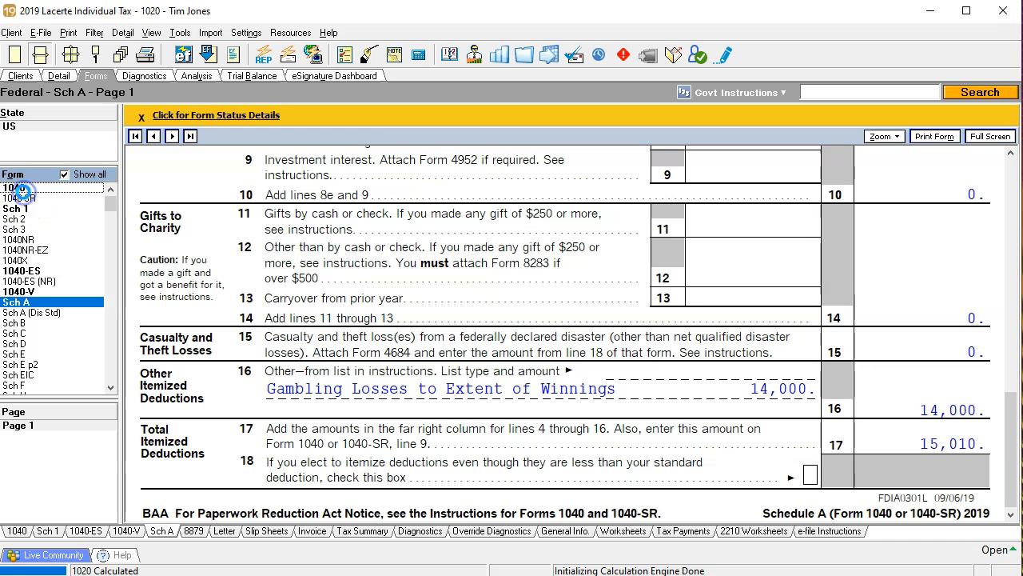
pyautogui.scroll(5, 345, 387)
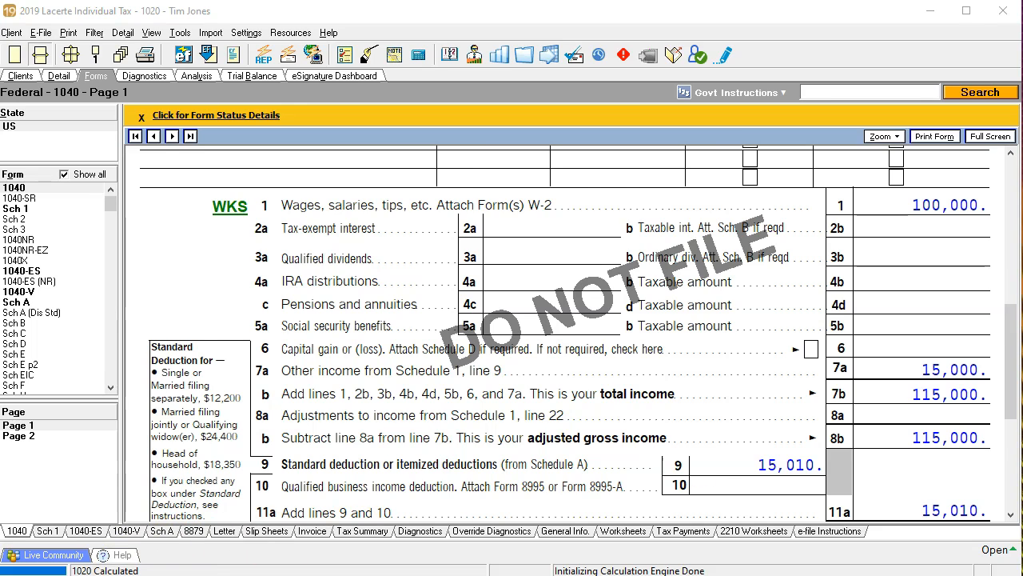
pyautogui.scroll(-2, 560, 391)
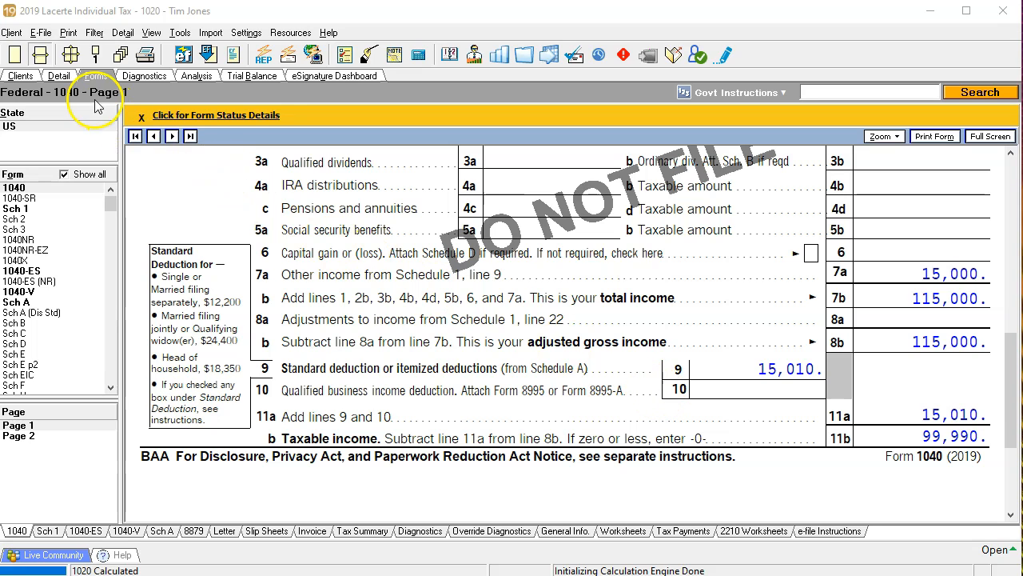
# Change the filing status in Client Information to Married filing jointly.
pyautogui.click(59, 76)
pyautogui.click(99, 531)
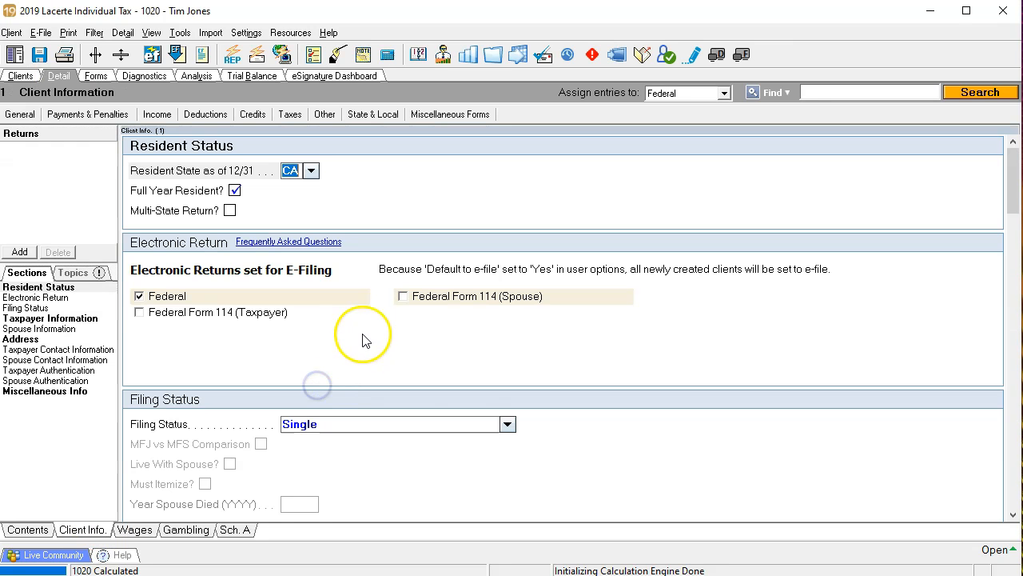
pyautogui.click(509, 423)
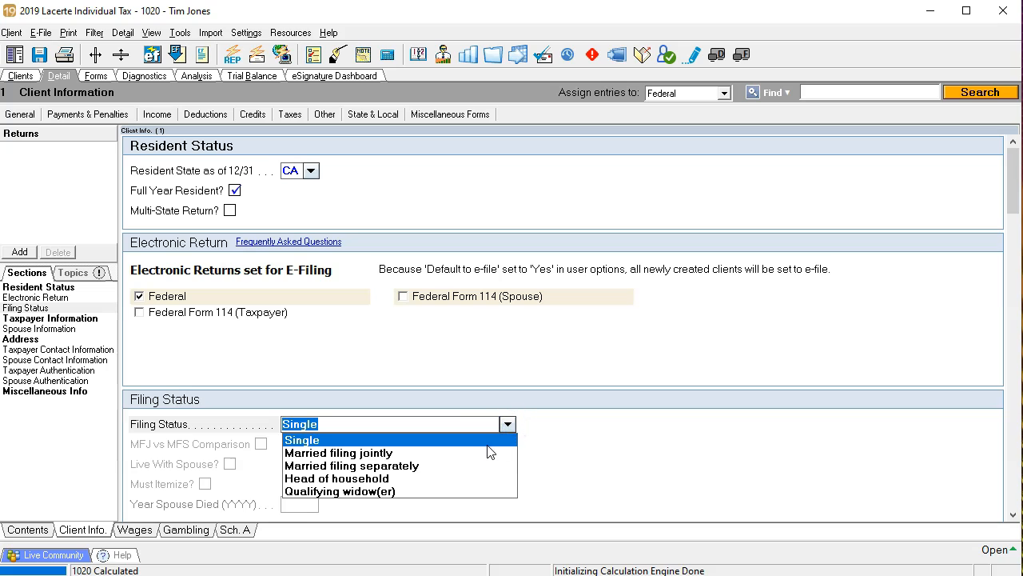
pyautogui.click(486, 463)
pyautogui.click(508, 424)
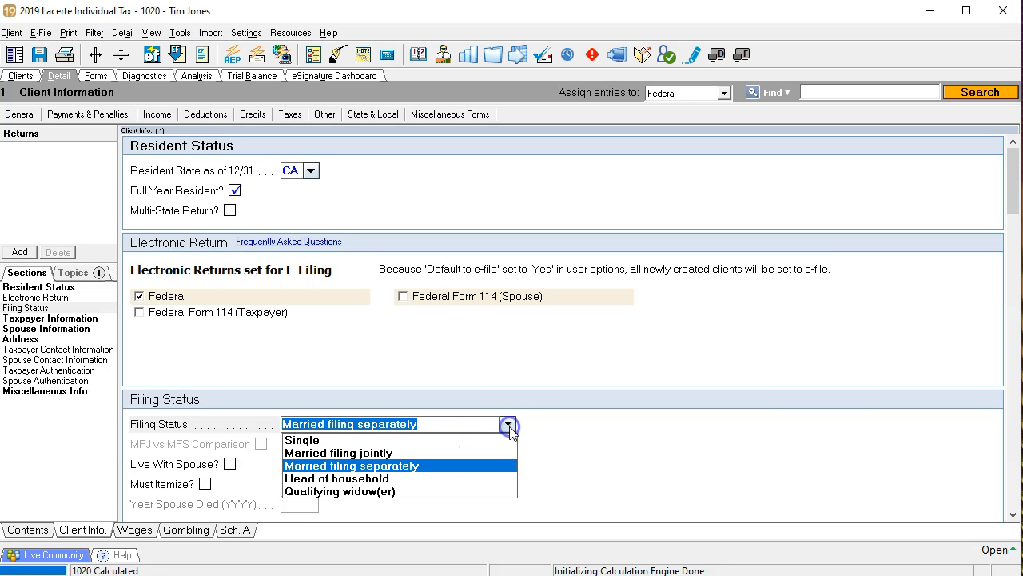
pyautogui.click(491, 452)
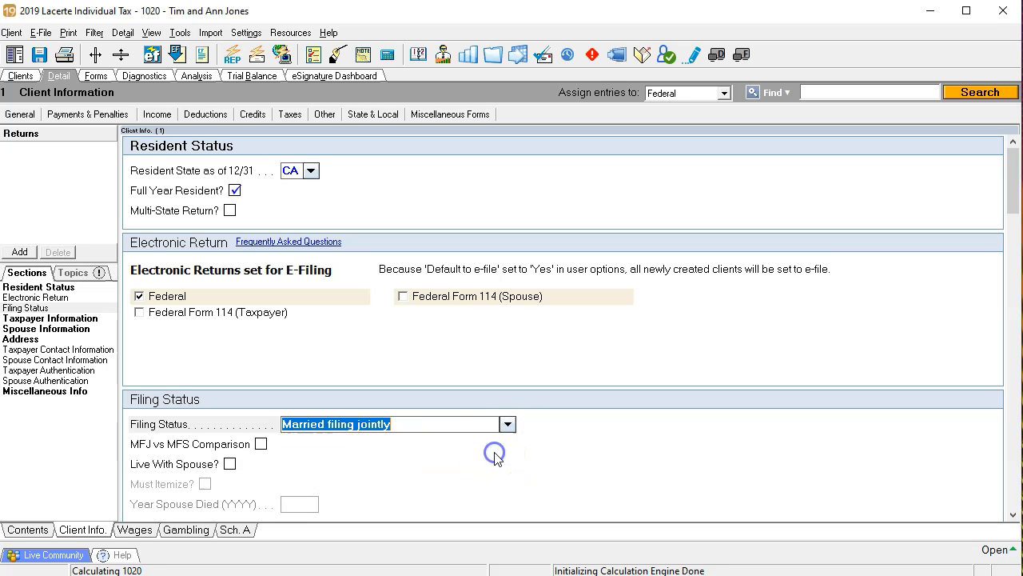
# Check the filing status, line 9 deduction and taxable income on Form 1040 for the joint return.
pyautogui.click(96, 76)
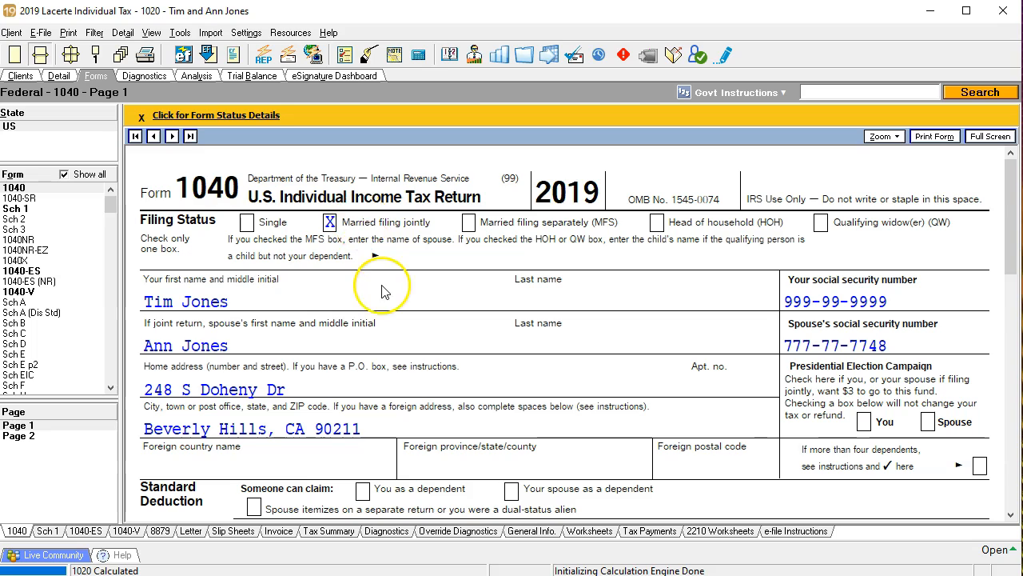
pyautogui.scroll(-5, 381, 290)
pyautogui.scroll(-1, 386, 300)
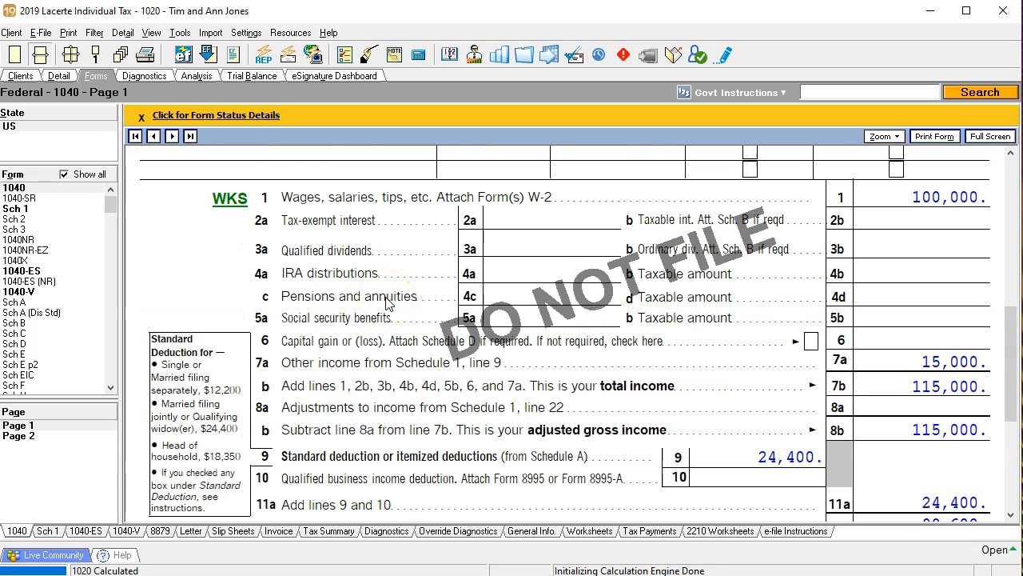
pyautogui.scroll(-1, 386, 300)
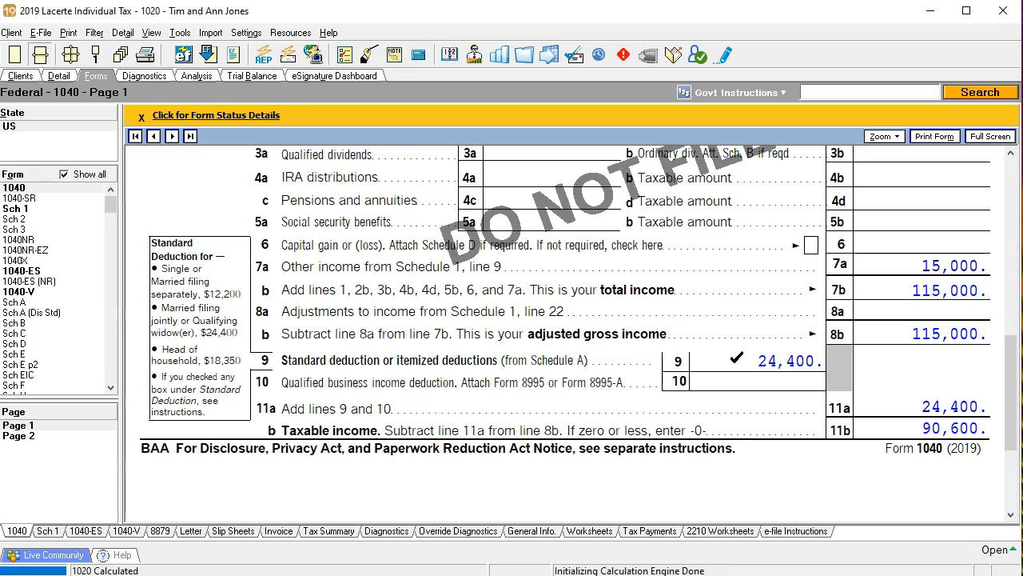
pyautogui.click(216, 541)
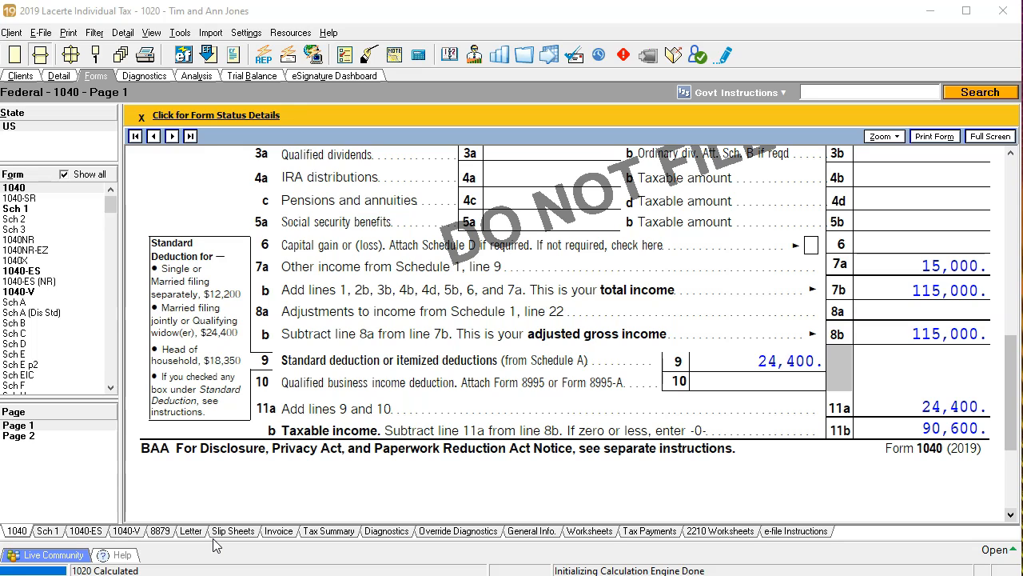
pyautogui.click(234, 537)
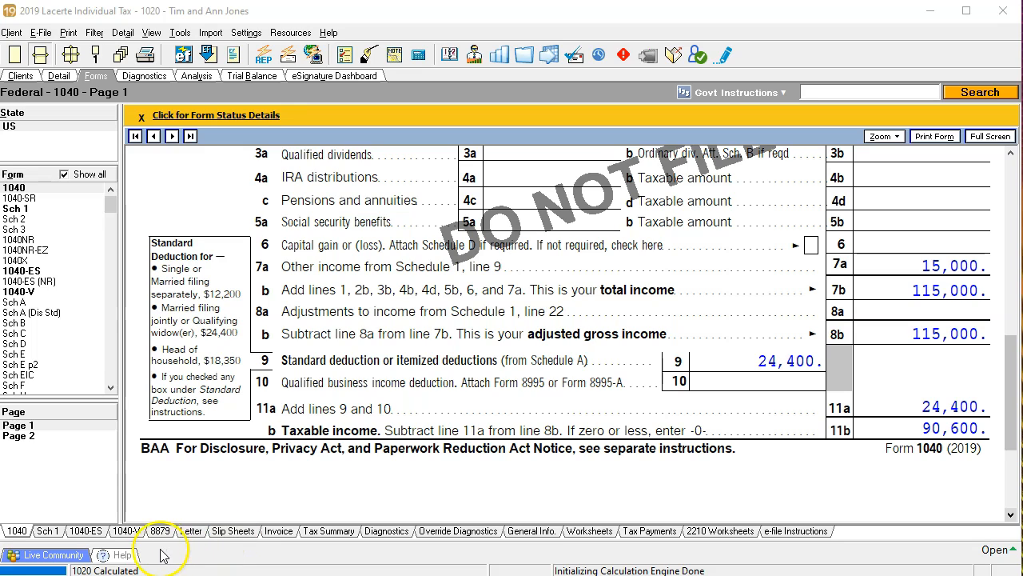